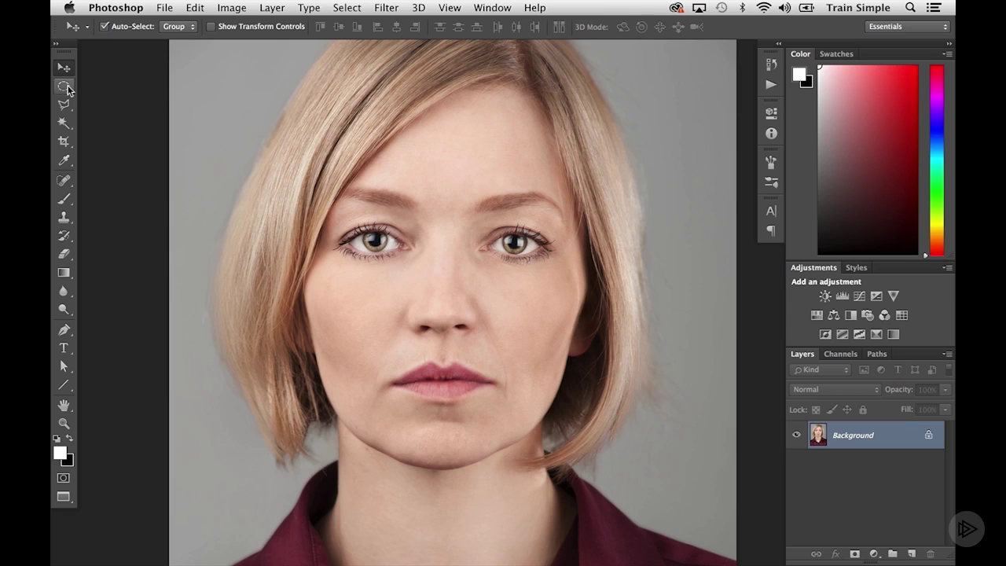
# Step: Select both irises using the Elliptical Marquee tool, adding the second iris to the first selection
pyautogui.click(64, 85)
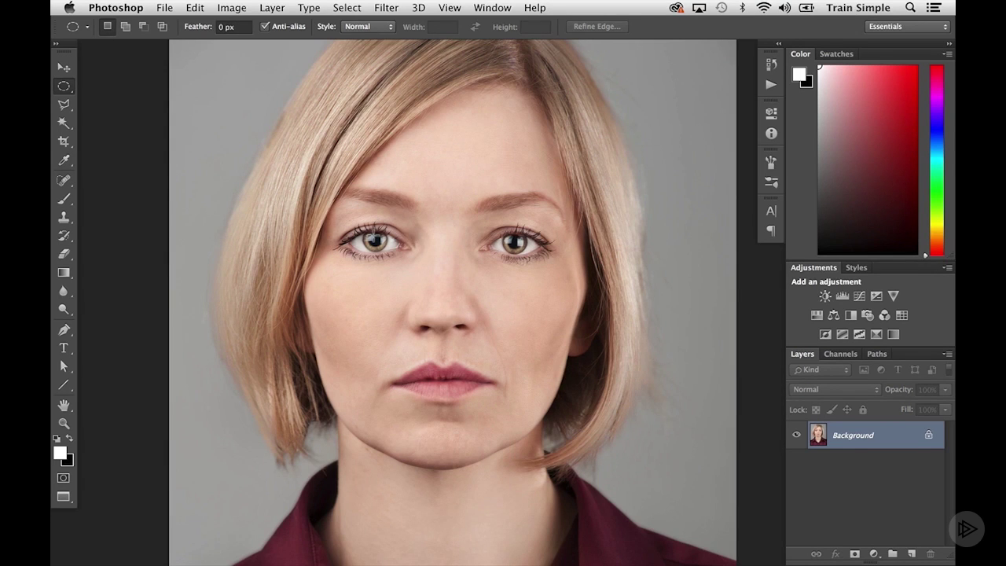
pyautogui.moveTo(375, 240); pyautogui.dragTo(392, 244)
pyautogui.press('space')
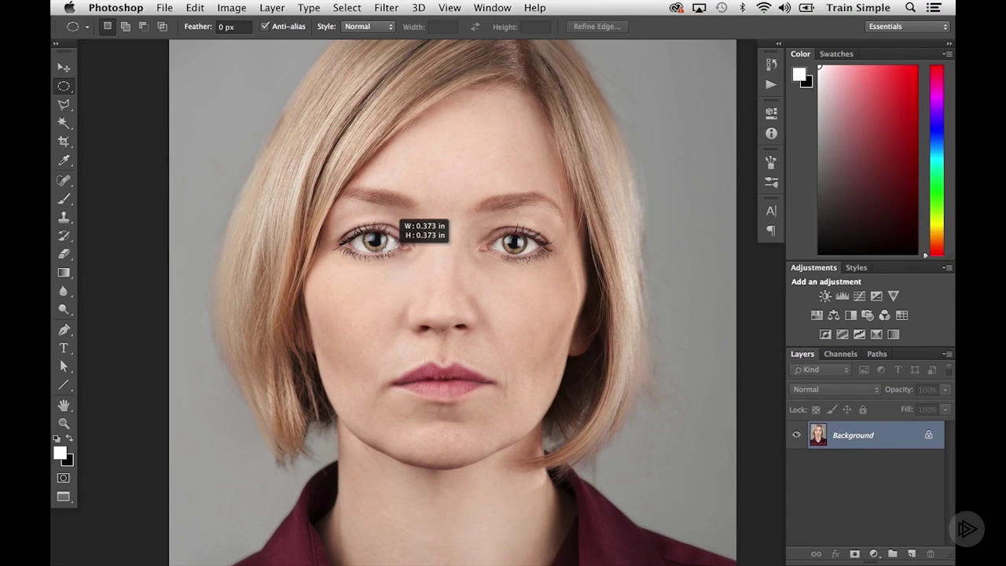
pyautogui.moveTo(392, 245); pyautogui.dragTo(392, 245)
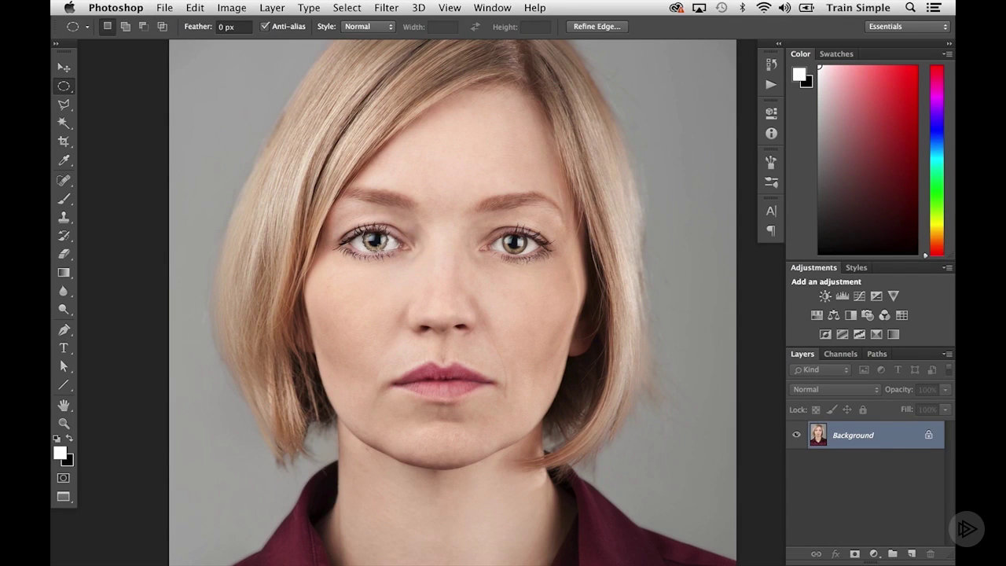
pyautogui.press('shift')
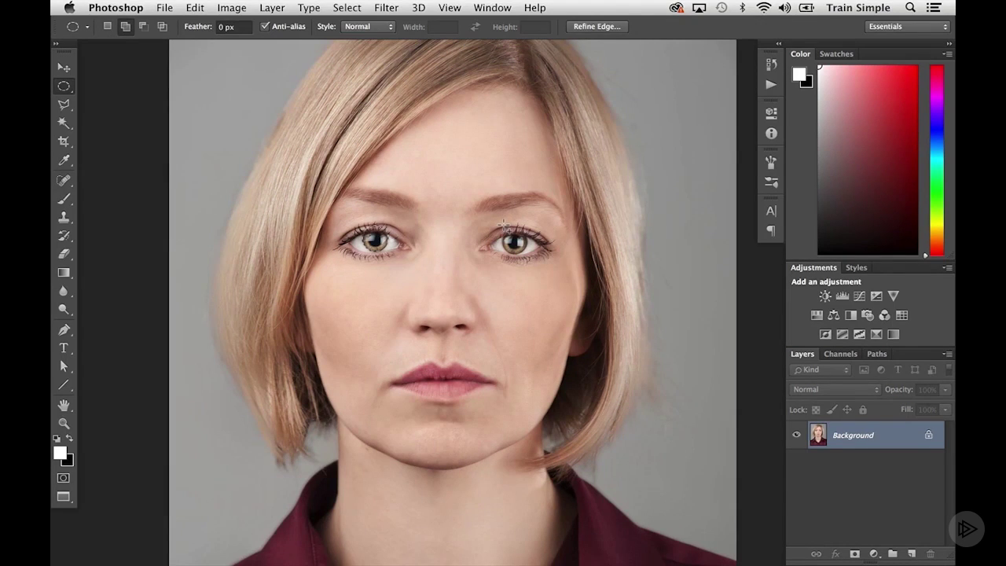
pyautogui.moveTo(503, 225); pyautogui.dragTo(533, 250)
pyautogui.press('space')
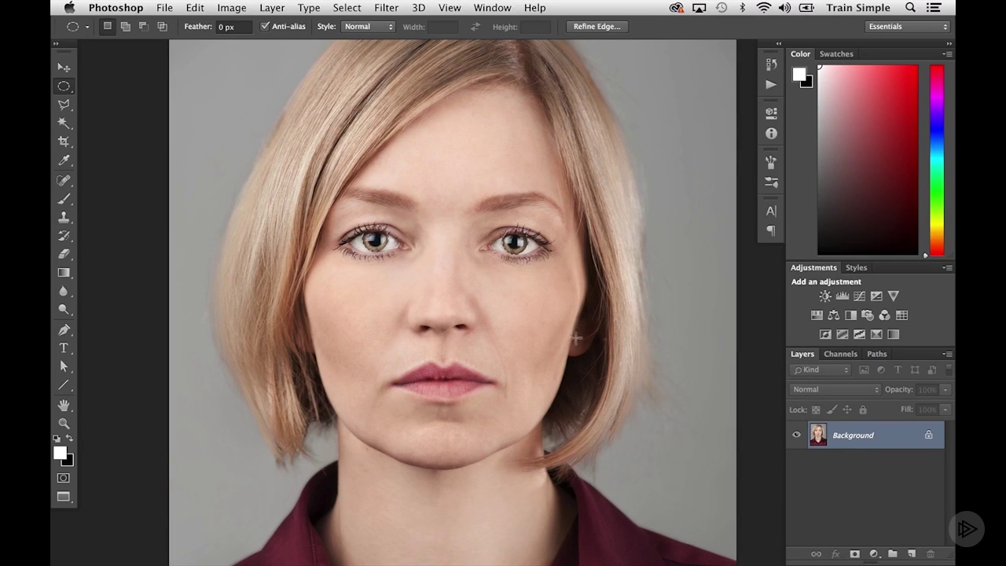
# Step: Add a Black & White adjustment layer limited to the selected irises, using the Green Filter preset
pyautogui.click(873, 554)
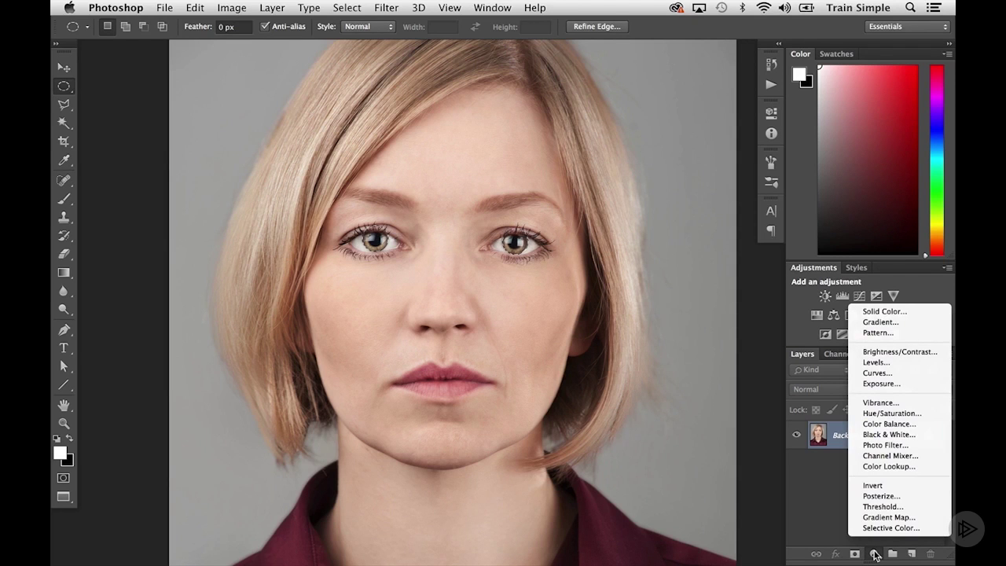
pyautogui.click(892, 435)
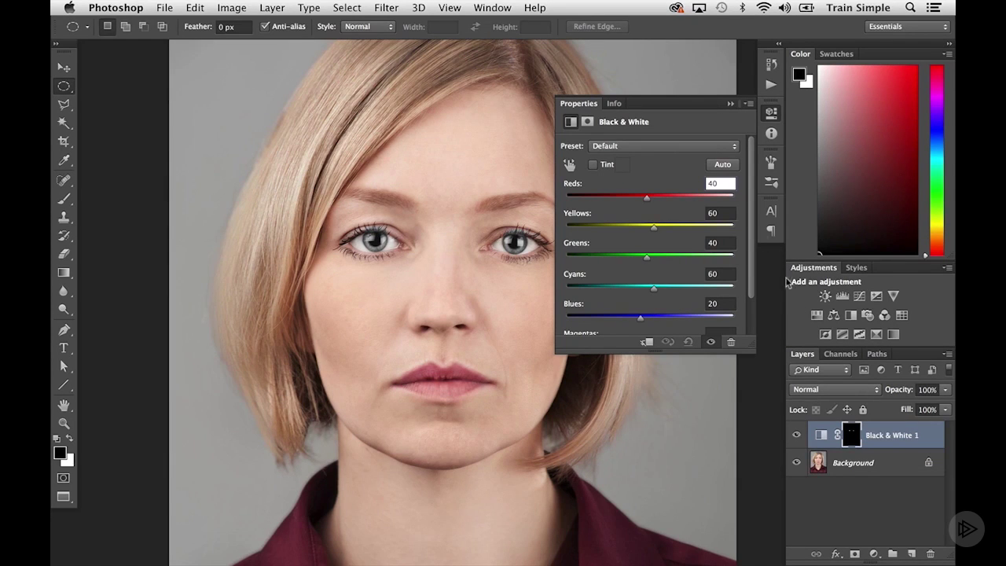
pyautogui.click(723, 147)
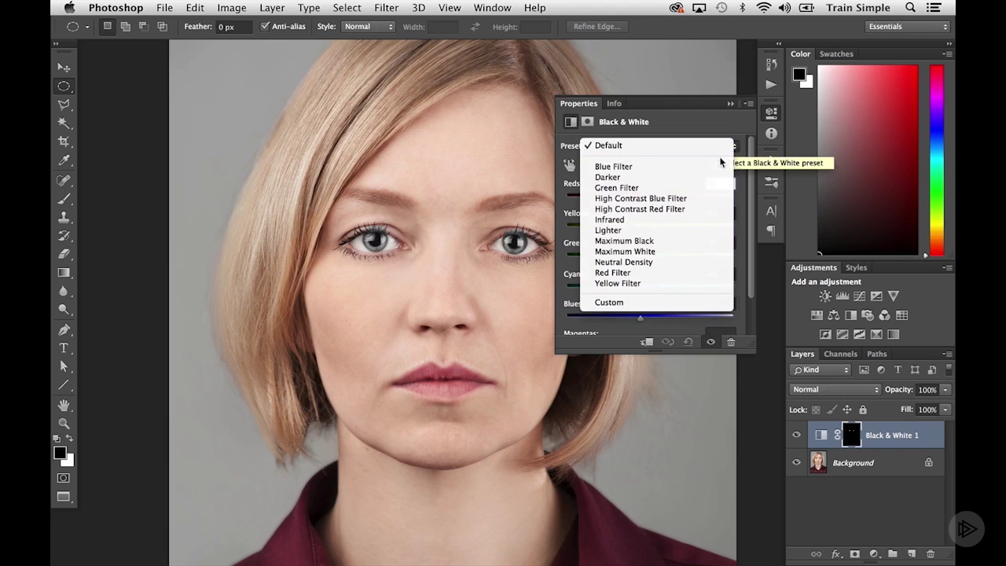
pyautogui.click(715, 188)
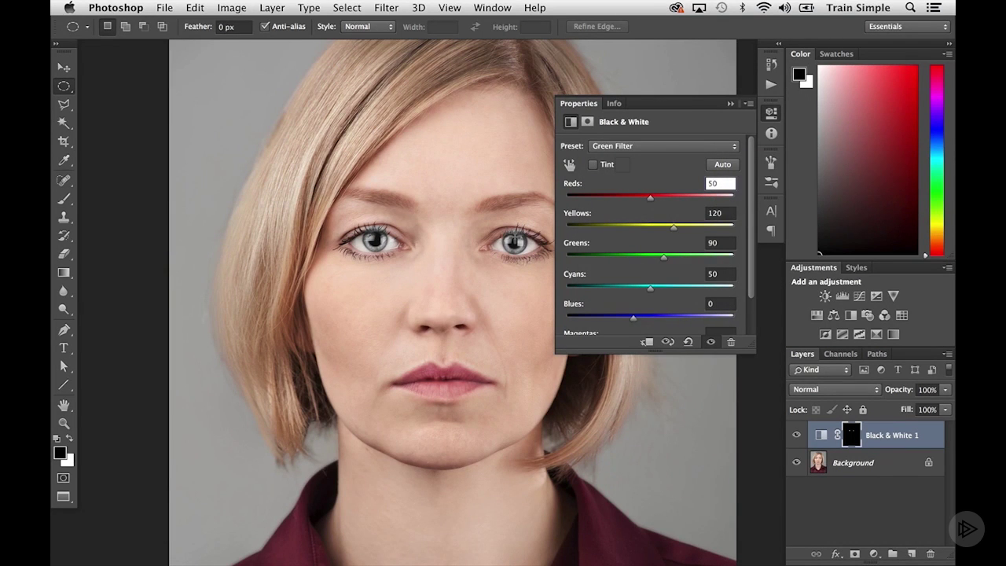
pyautogui.click(771, 115)
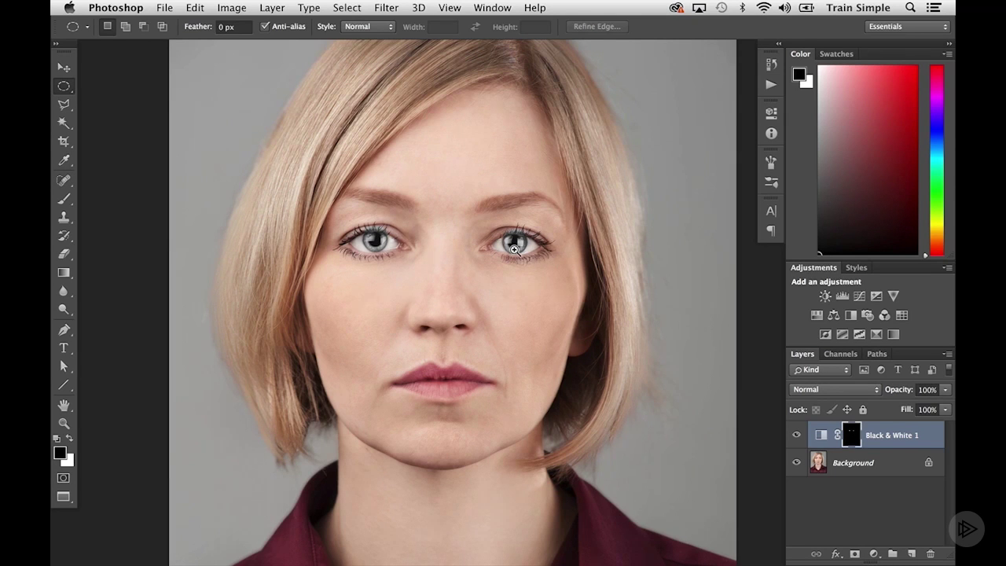
pyautogui.scroll(1, 517, 249)
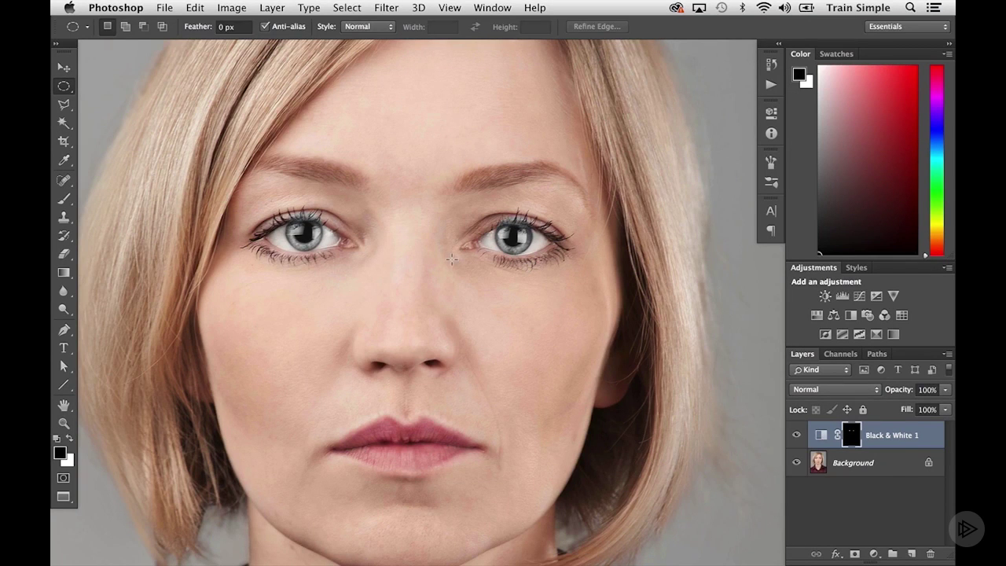
pyautogui.press('b')
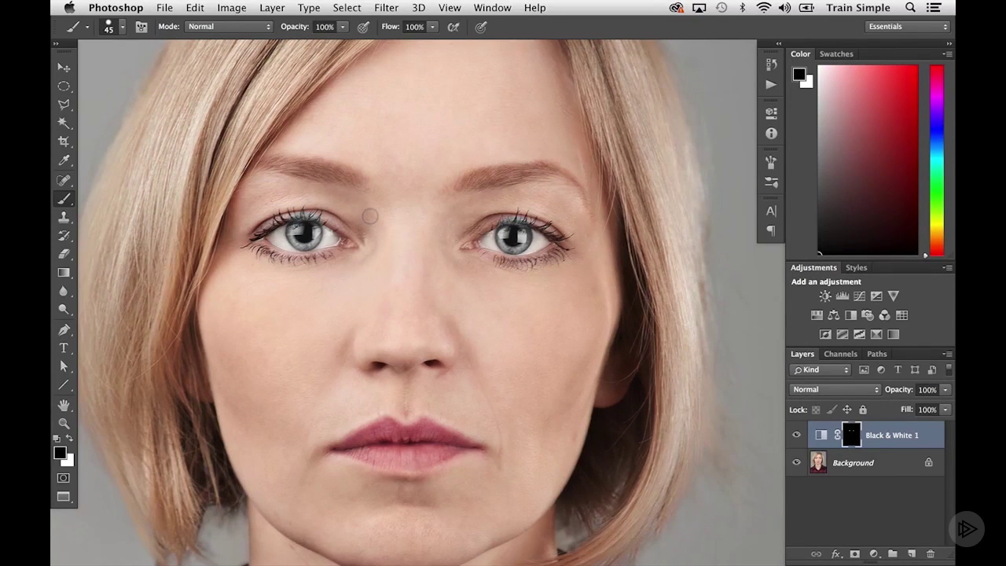
pyautogui.press('x')
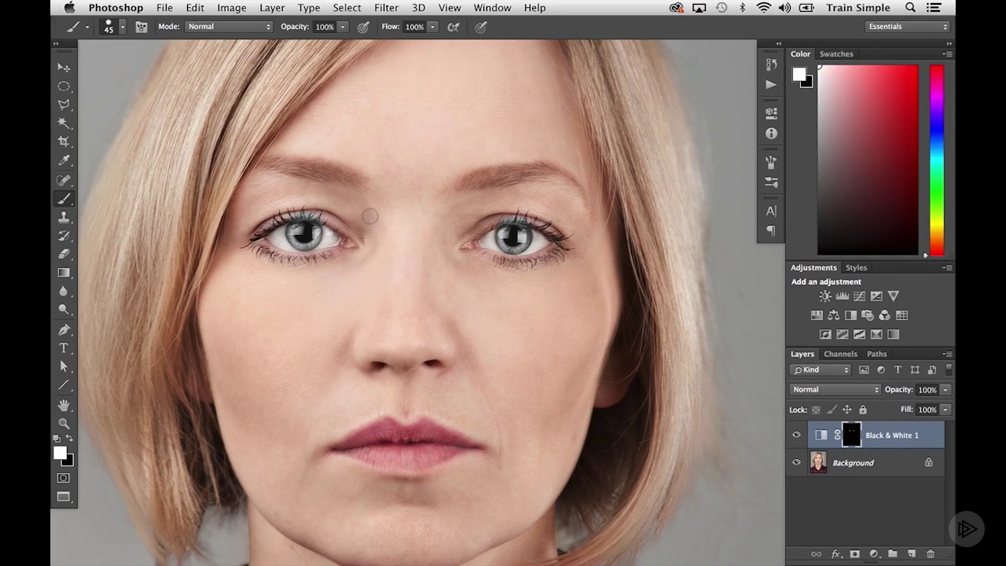
pyautogui.press('x')
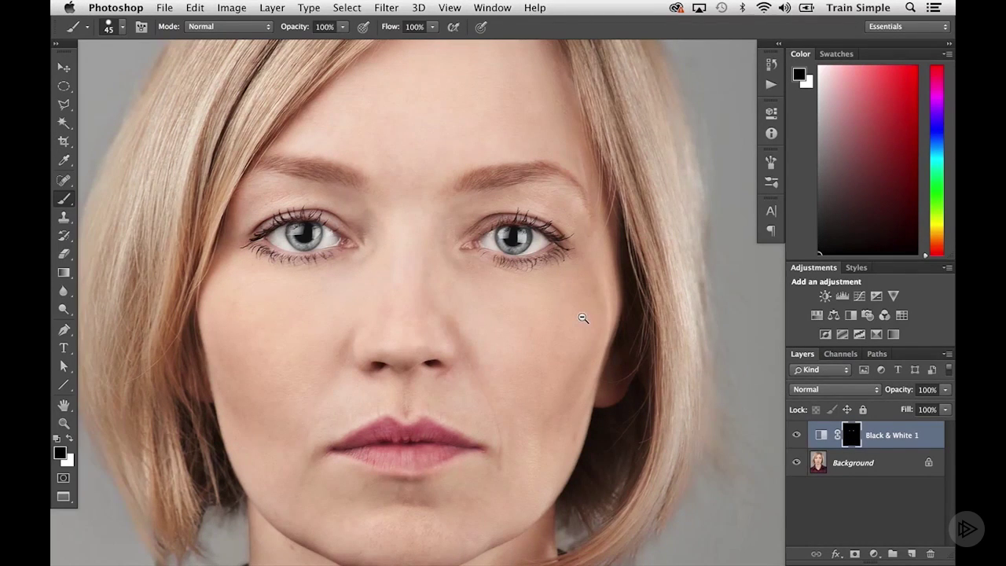
pyautogui.scroll(-1, 582, 323)
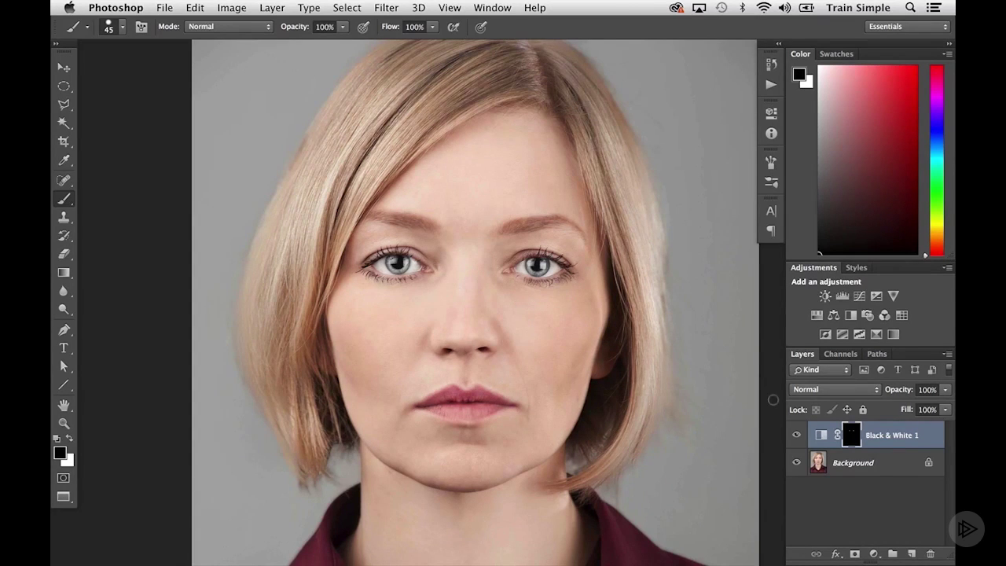
# Step: Add a Solid Color fill layer in light blue 3fc3e9 above the Black & White layer
pyautogui.click(875, 554)
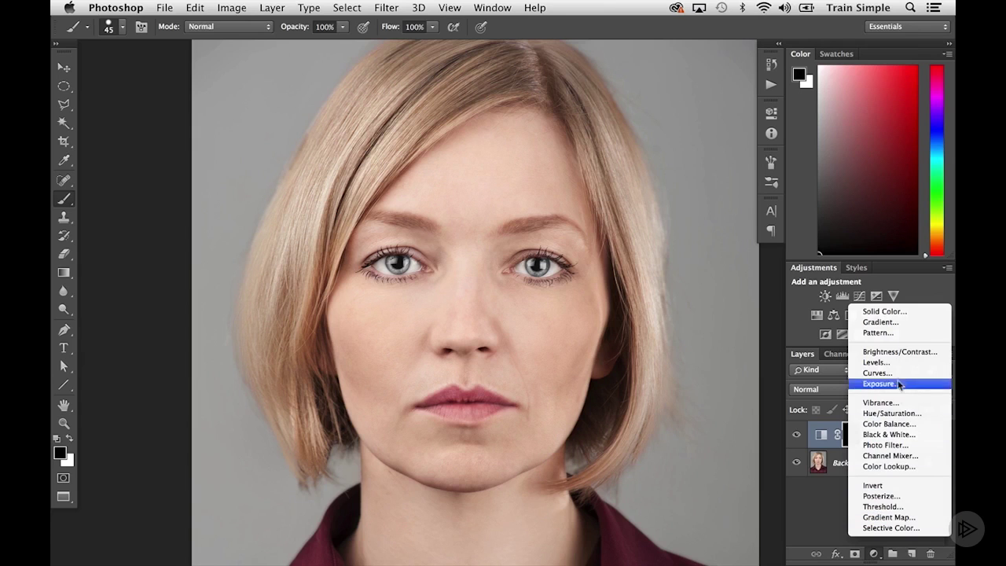
pyautogui.click(901, 311)
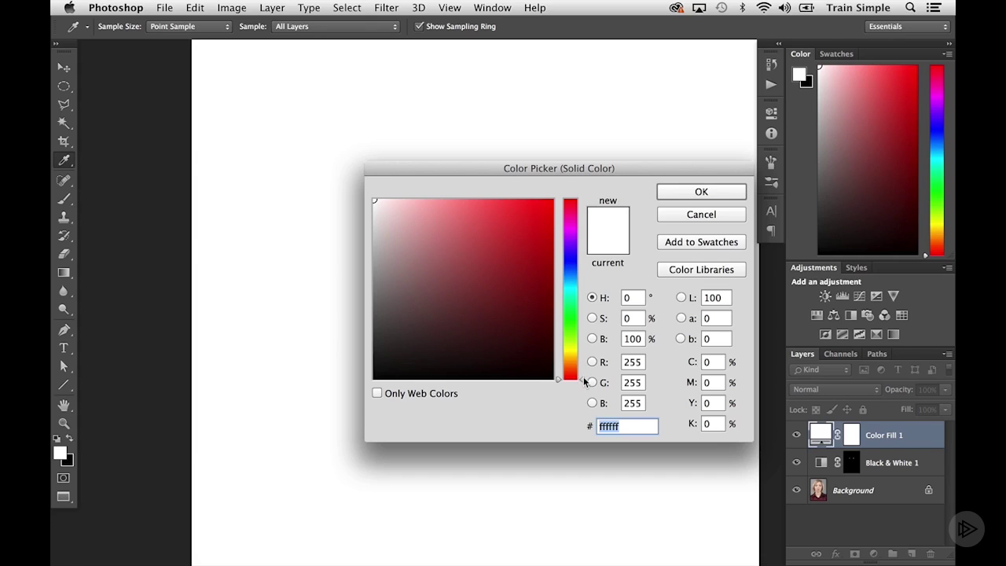
pyautogui.moveTo(583, 380); pyautogui.dragTo(583, 286)
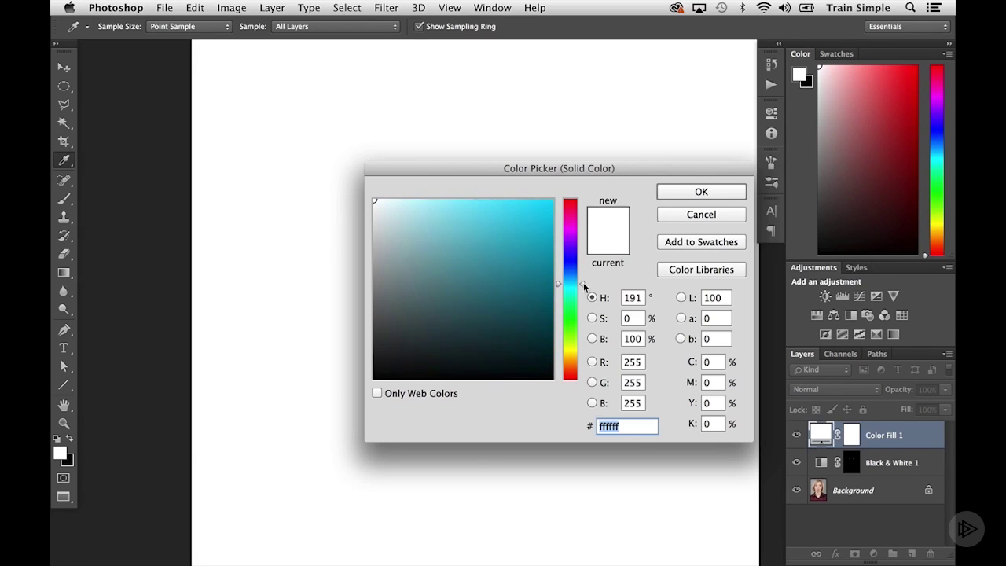
pyautogui.moveTo(487, 235); pyautogui.dragTo(504, 214)
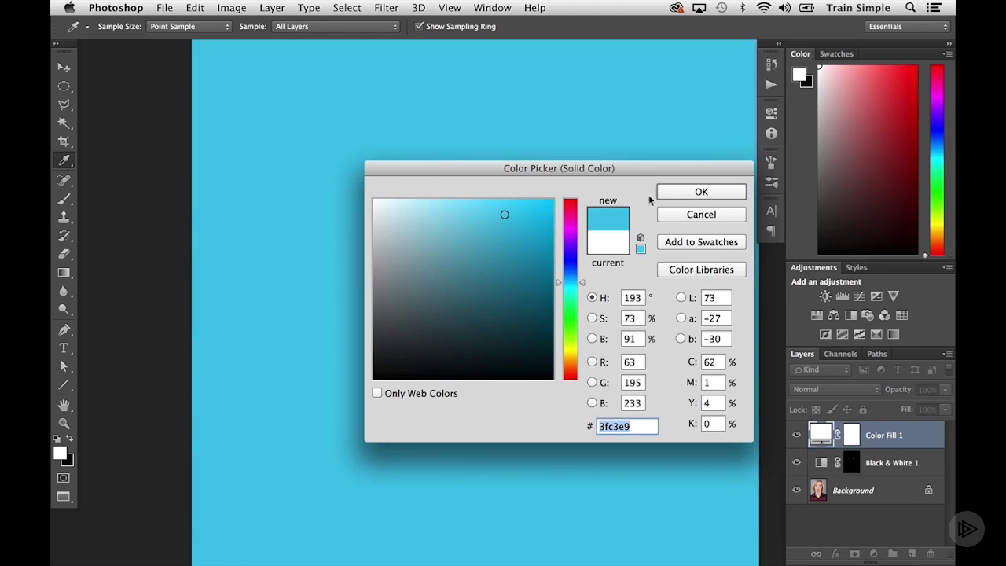
pyautogui.click(701, 194)
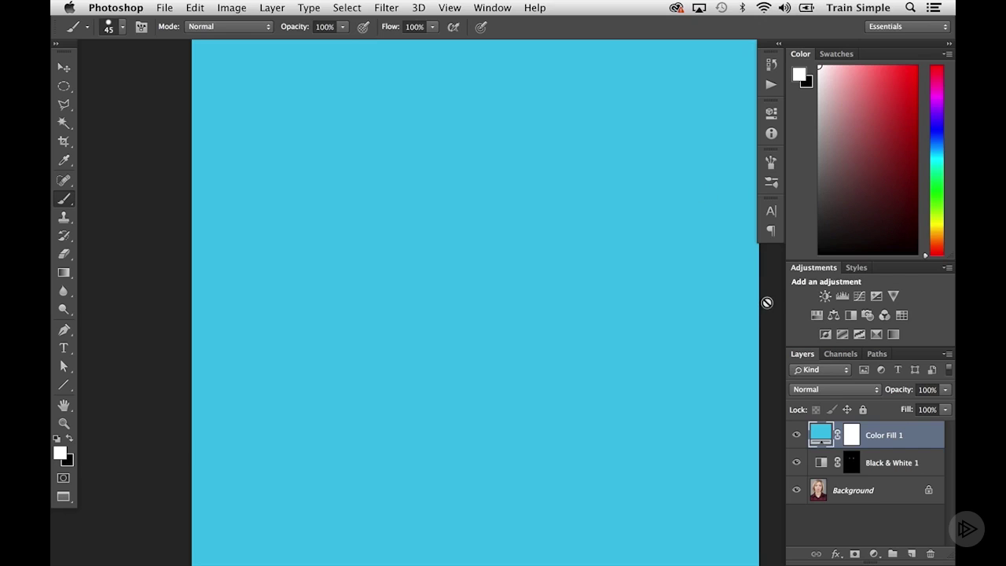
# Step: Clip the blue fill layer to the Black & White layer and set its blending mode to Color
pyautogui.keyDown('alt'); pyautogui.click(866, 442); pyautogui.keyUp('alt')
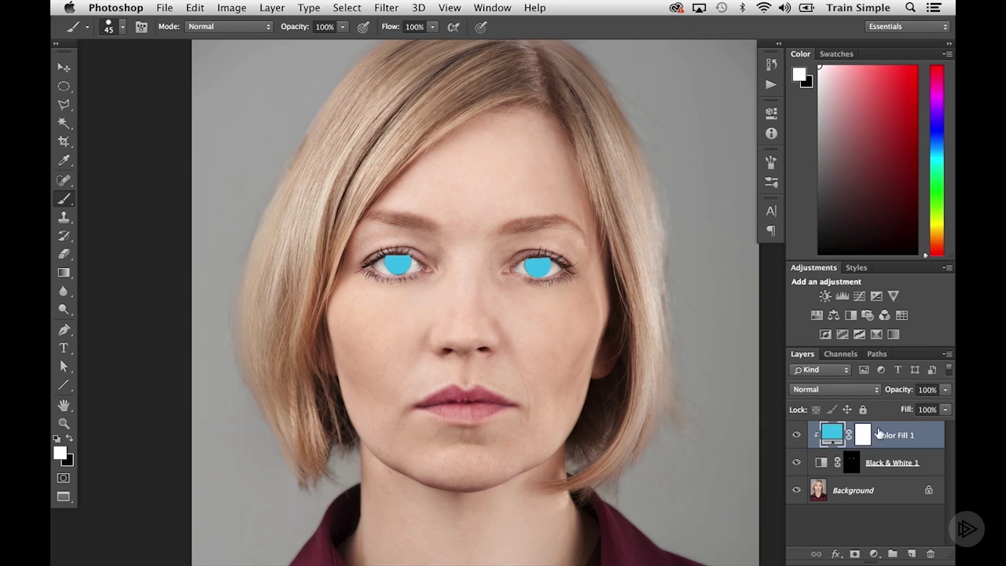
pyautogui.click(847, 391)
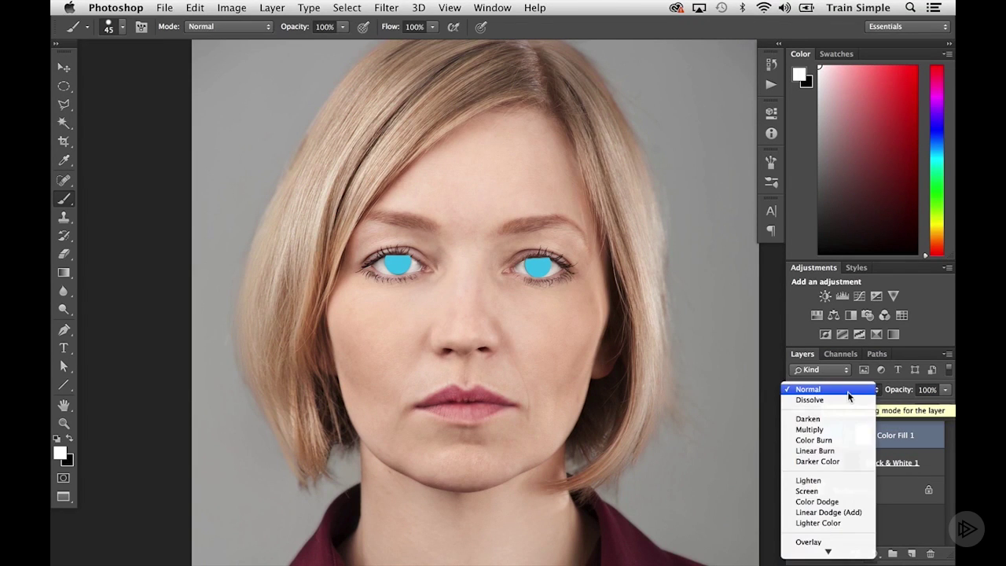
pyautogui.moveTo(829, 551)
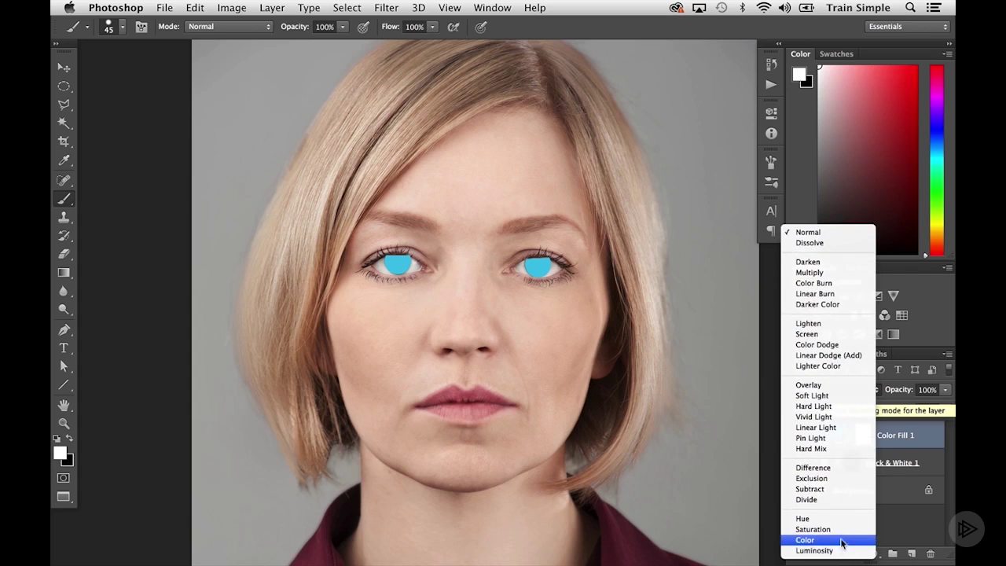
pyautogui.click(843, 540)
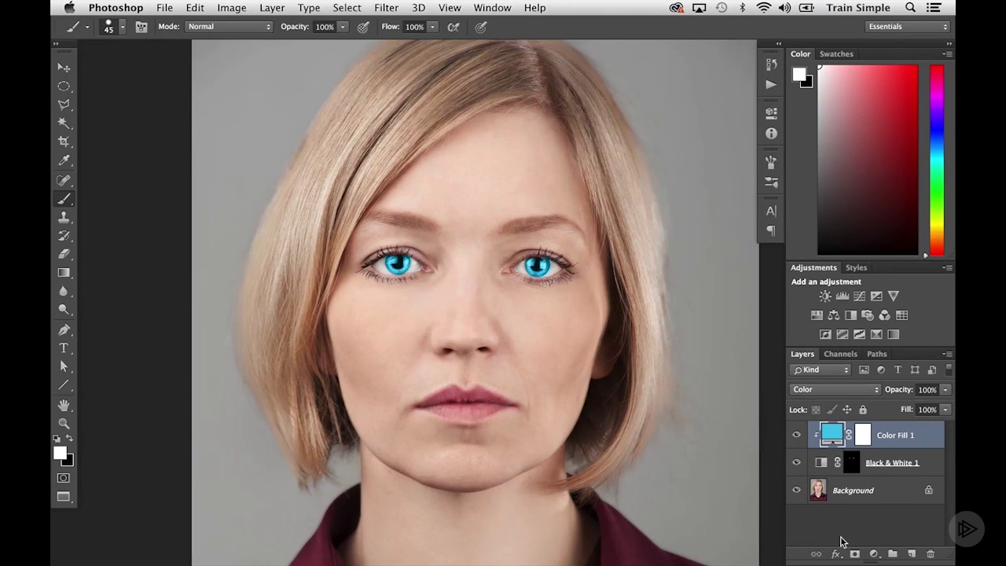
# Step: Add a Curves adjustment layer on top with the midtones pulled down to darken, and clip it to the layers below
pyautogui.click(841, 541)
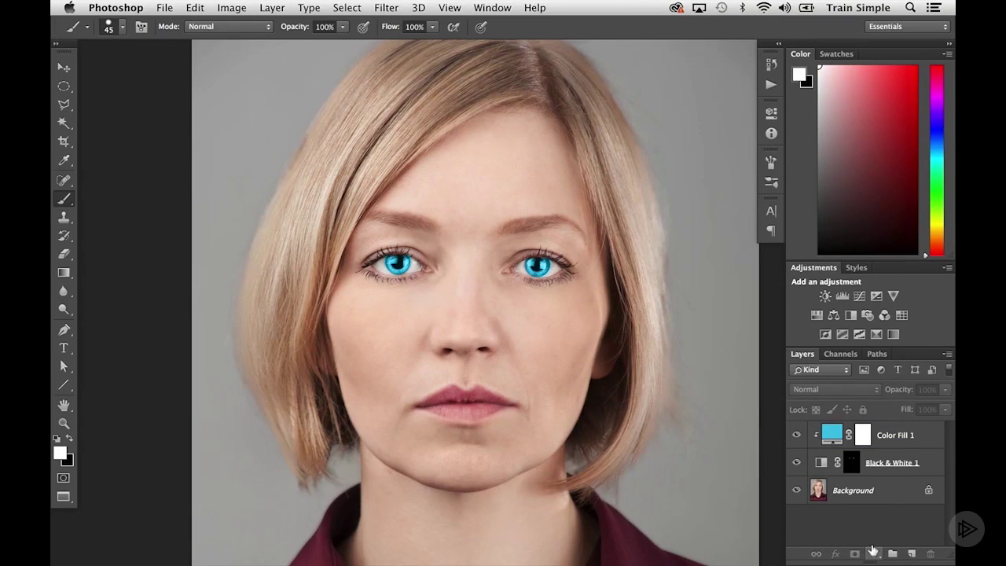
pyautogui.click(873, 553)
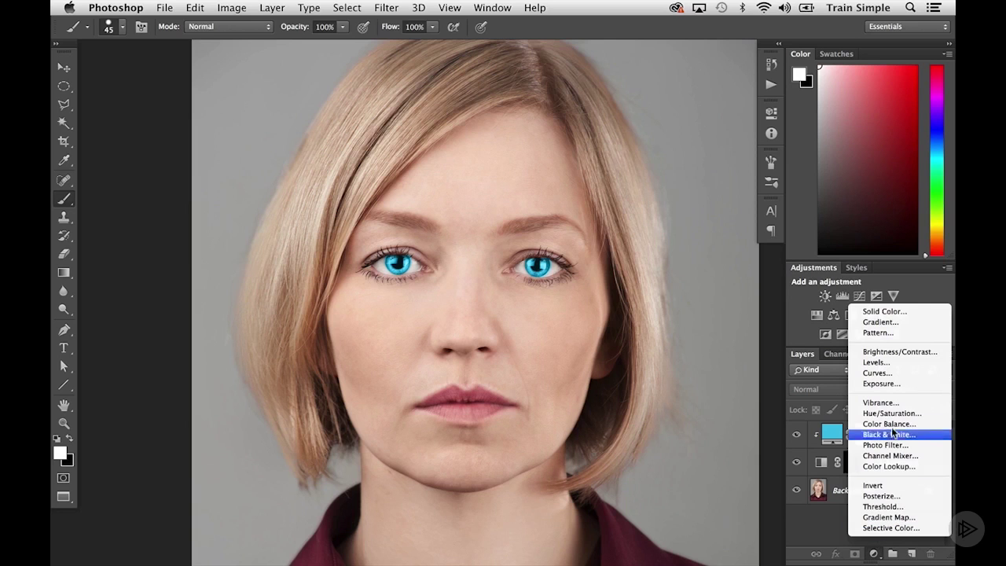
pyautogui.click(891, 377)
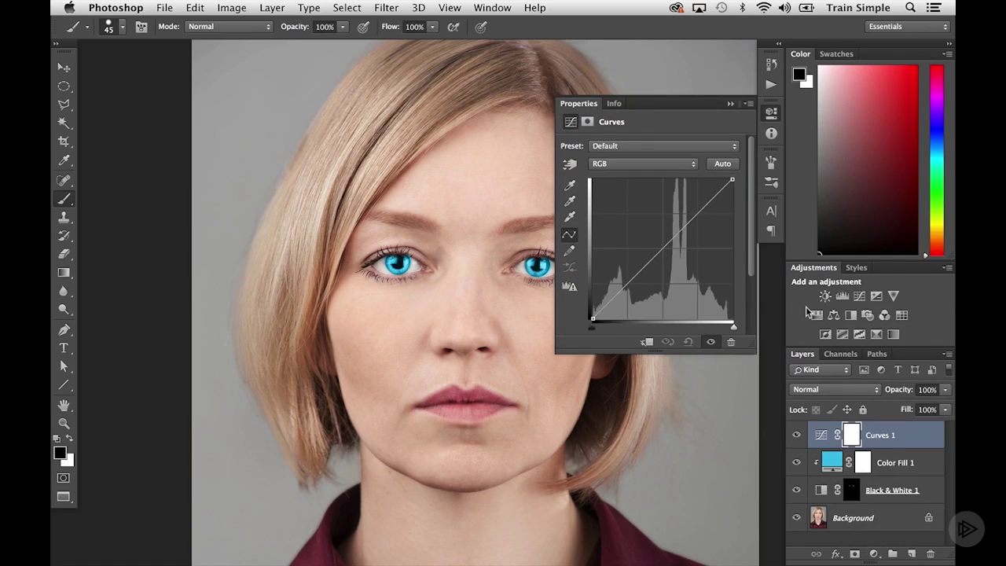
pyautogui.click(655, 256)
pyautogui.moveTo(655, 257); pyautogui.dragTo(680, 249)
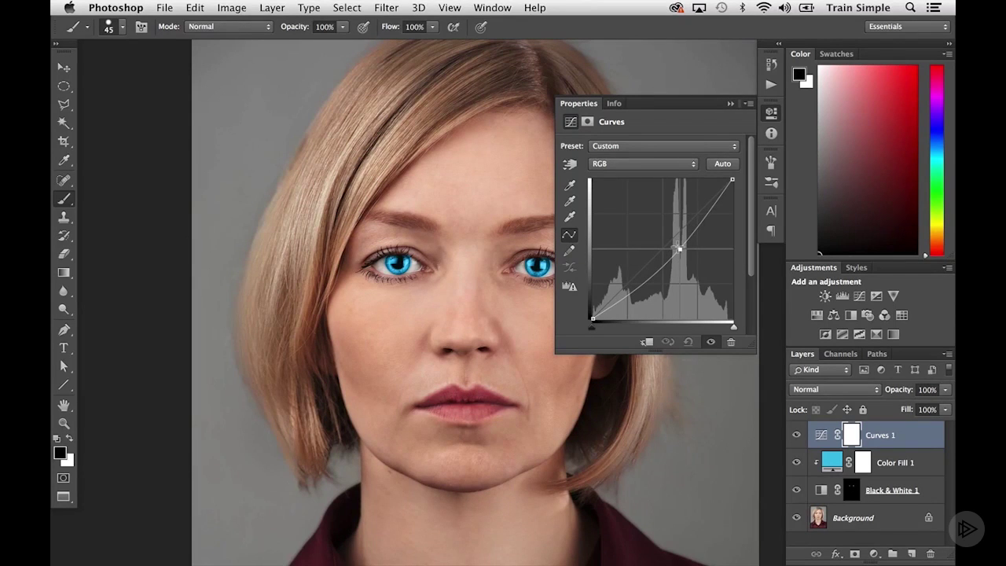
pyautogui.click(770, 114)
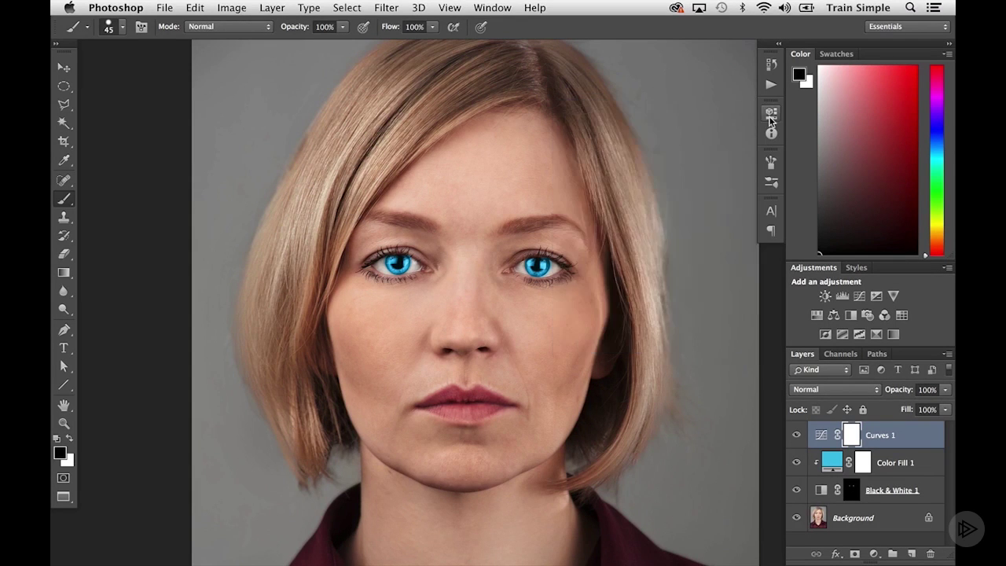
pyautogui.moveTo(874, 433); pyautogui.dragTo(880, 439)
pyautogui.keyDown('alt'); pyautogui.click(880, 440); pyautogui.keyUp('alt')
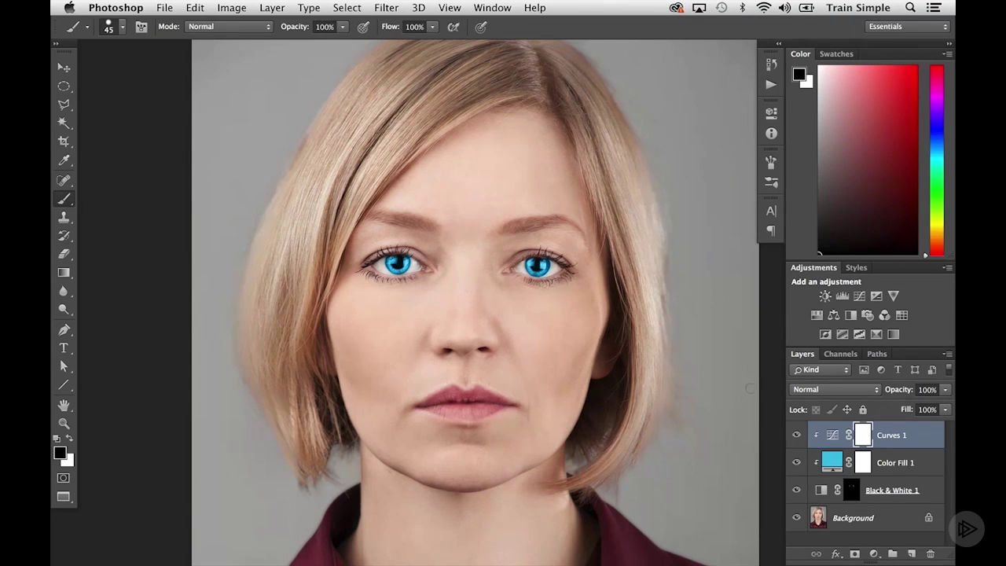
# Step: Reduce the fill of the blue Color Fill layer to 57%
pyautogui.click(889, 460)
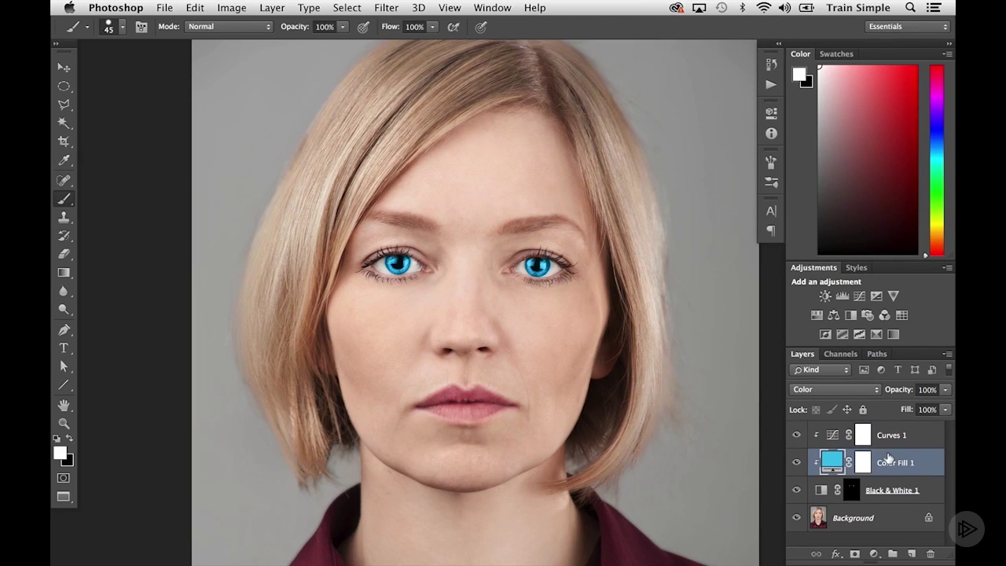
pyautogui.click(944, 412)
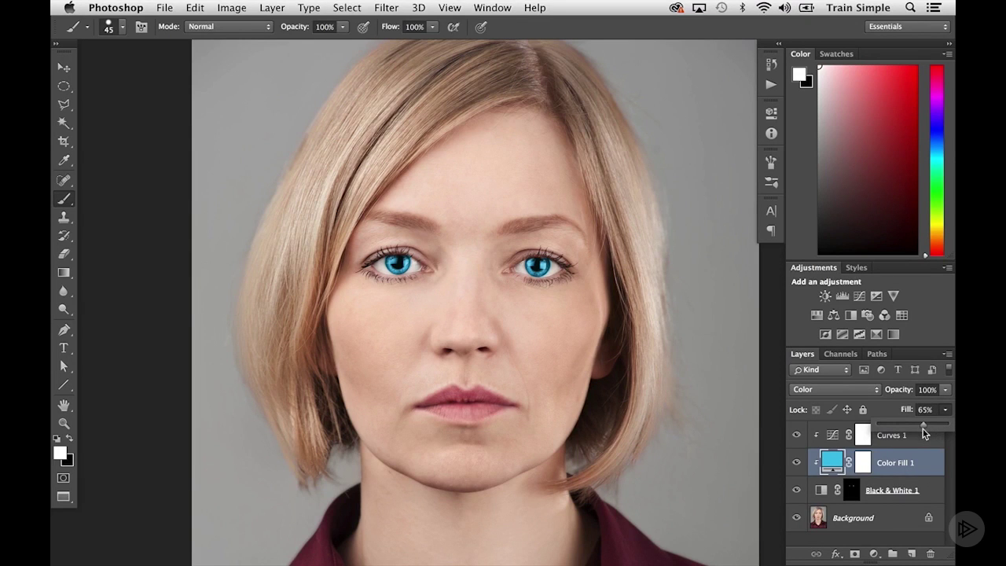
pyautogui.moveTo(924, 428); pyautogui.dragTo(920, 428)
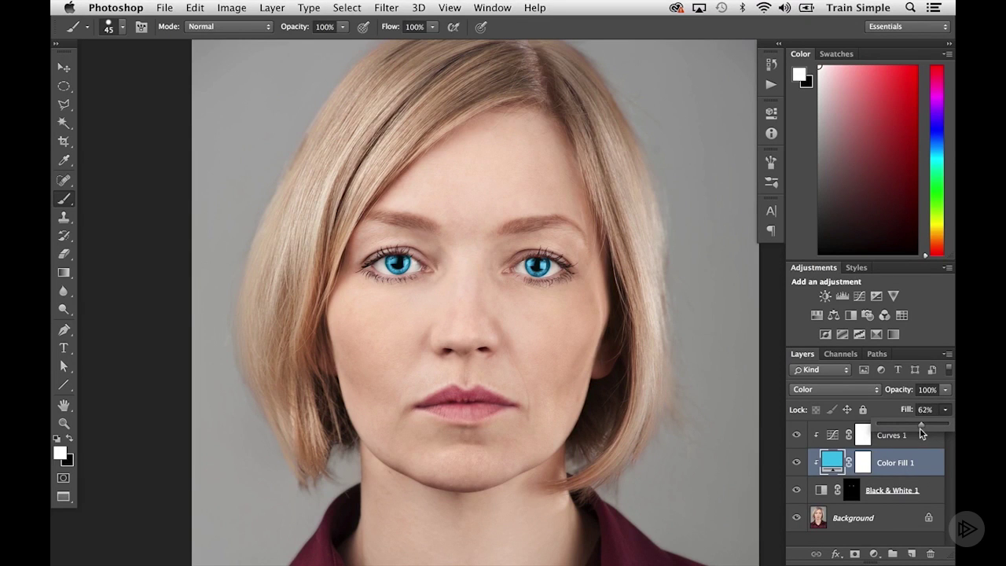
pyautogui.click(883, 410)
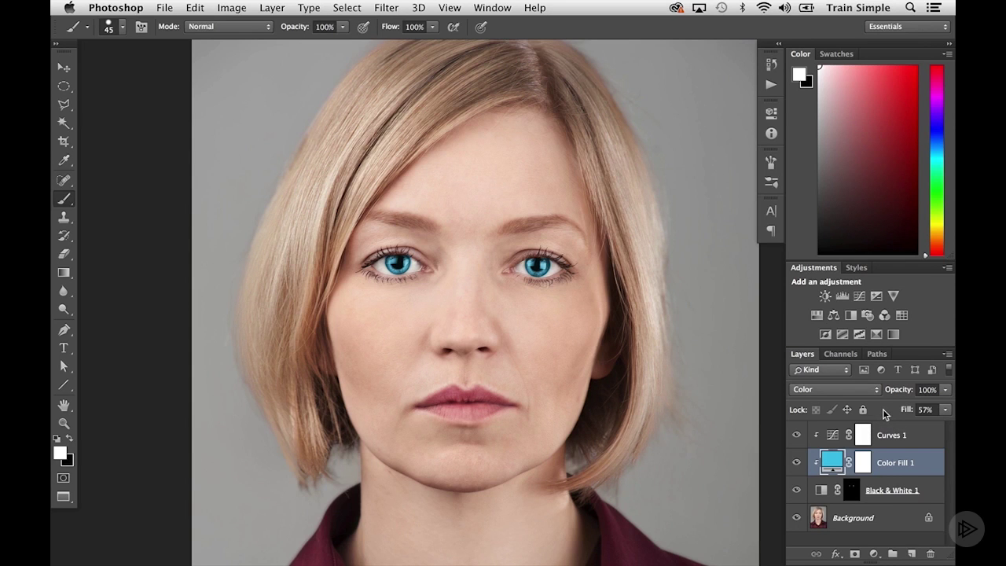
# Step: Toggle the Curves layer's visibility to compare the eyes before and after at a wider view
pyautogui.keyDown('alt'); pyautogui.click(502, 278); pyautogui.keyUp('alt')
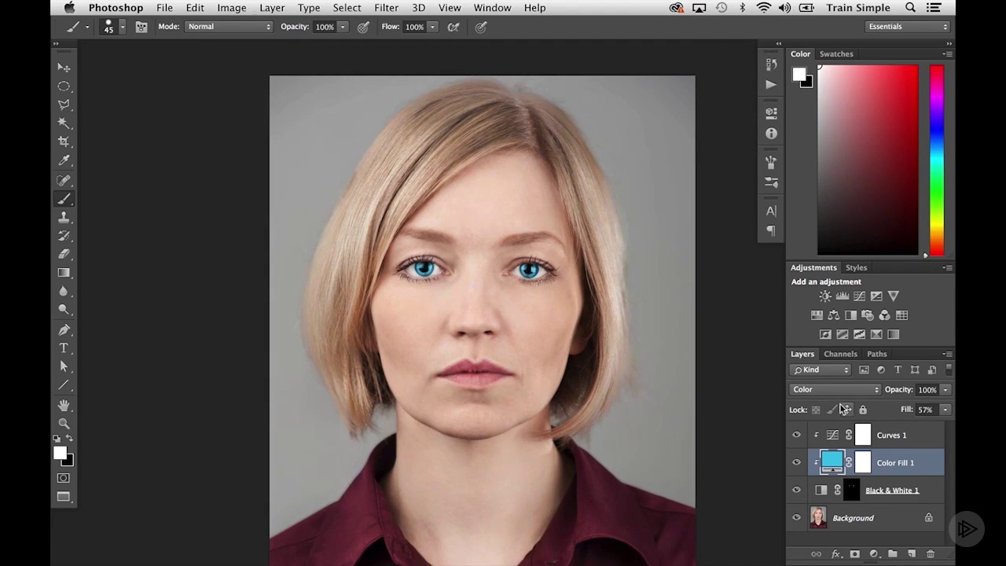
pyautogui.moveTo(797, 435)
pyautogui.mouseDown()
pyautogui.moveTo(796, 485)
pyautogui.moveTo(795, 436)
pyautogui.mouseUp()
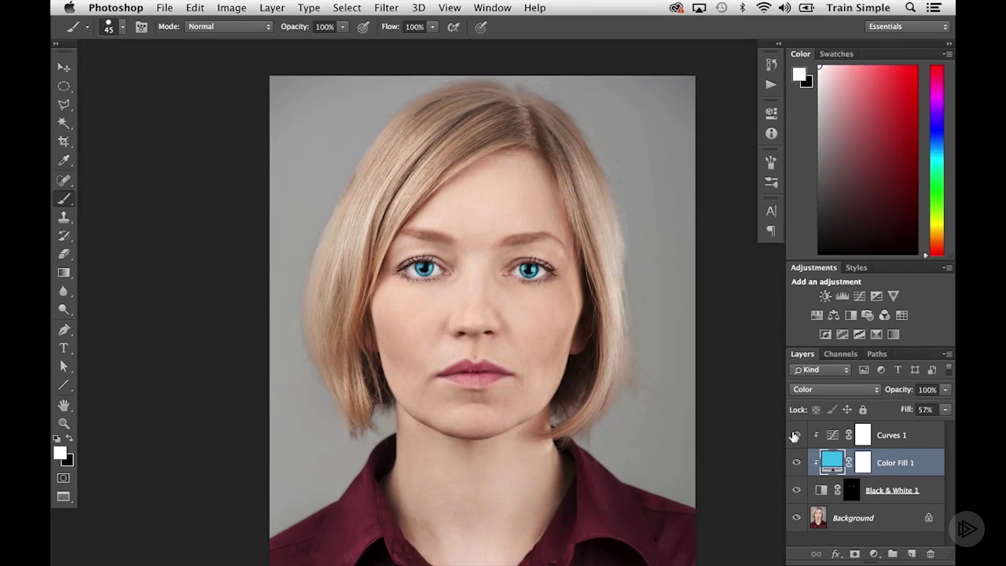